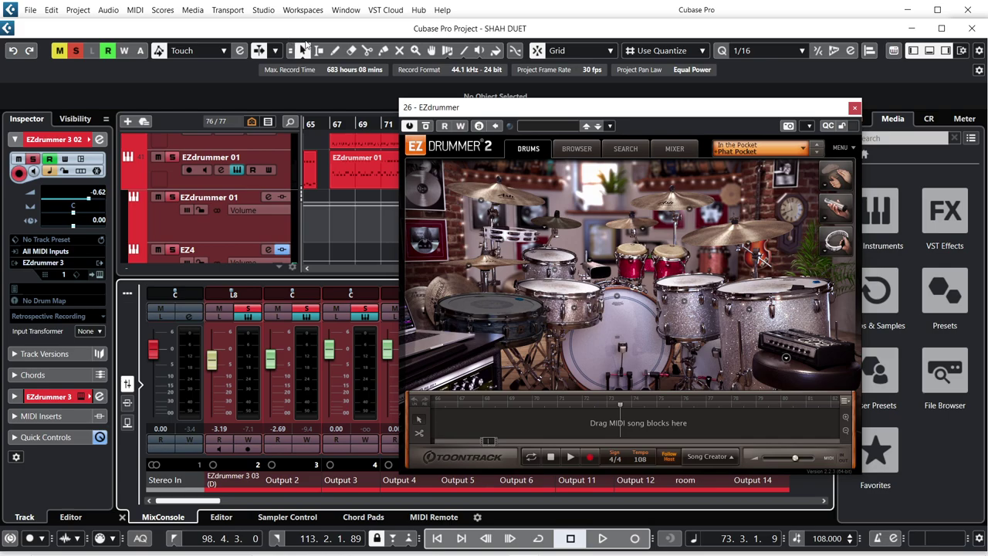
Move the EZdrummer 2 window clear of the mixer's first channels and play the project from its beginning
drag(488, 112, 610, 144)
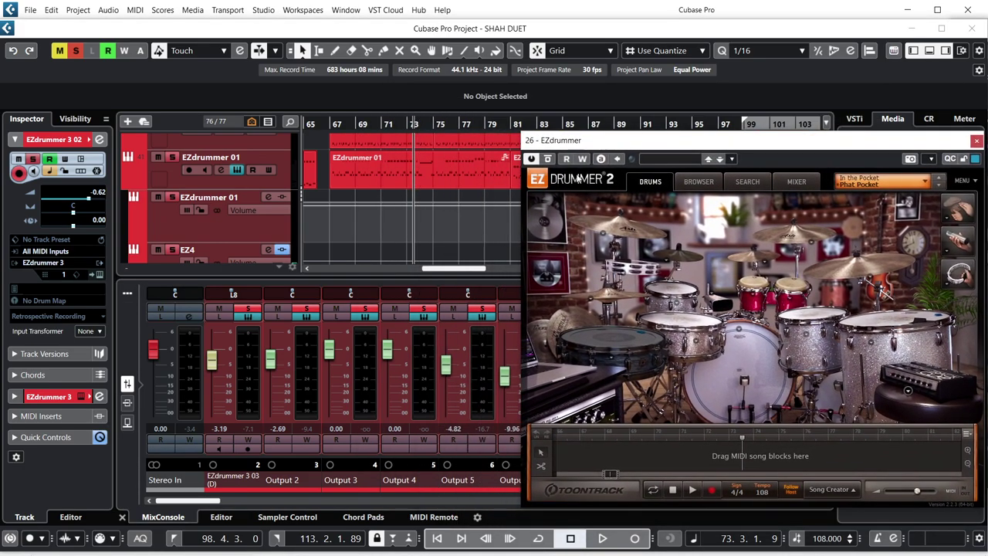
click(438, 539)
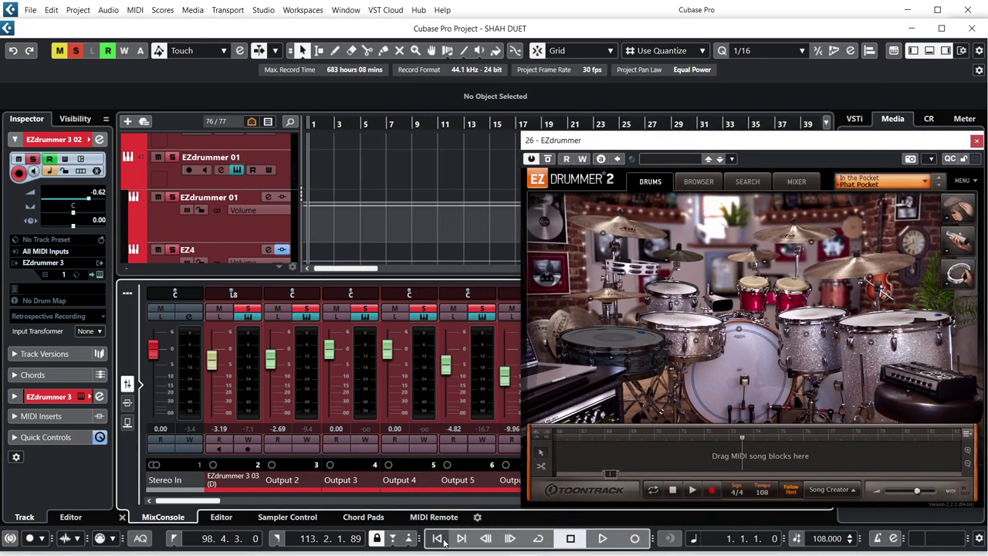
click(605, 538)
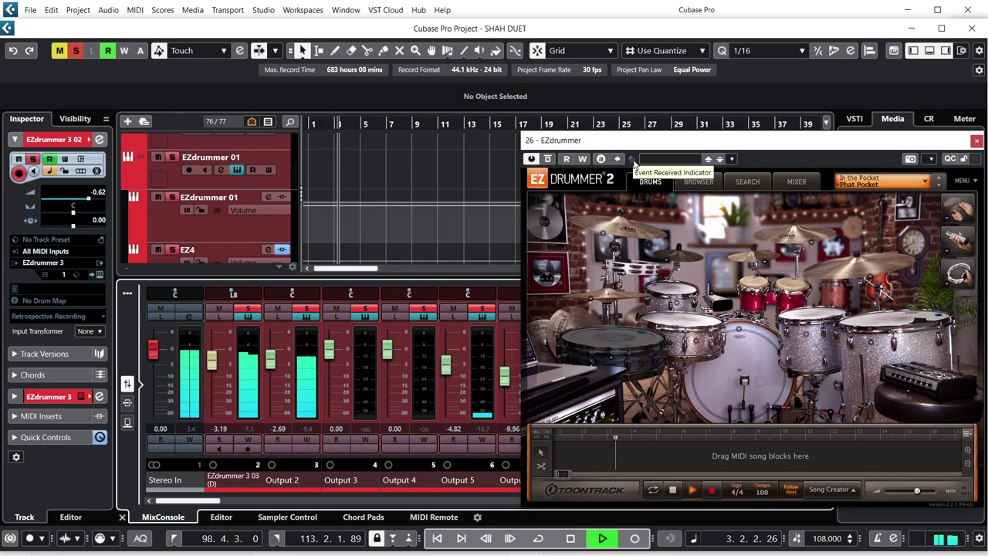
Position the EZdrummer 3 window to view its whole Main Room kit, and park it aside to uncover the mixer
drag(647, 147, 495, 89)
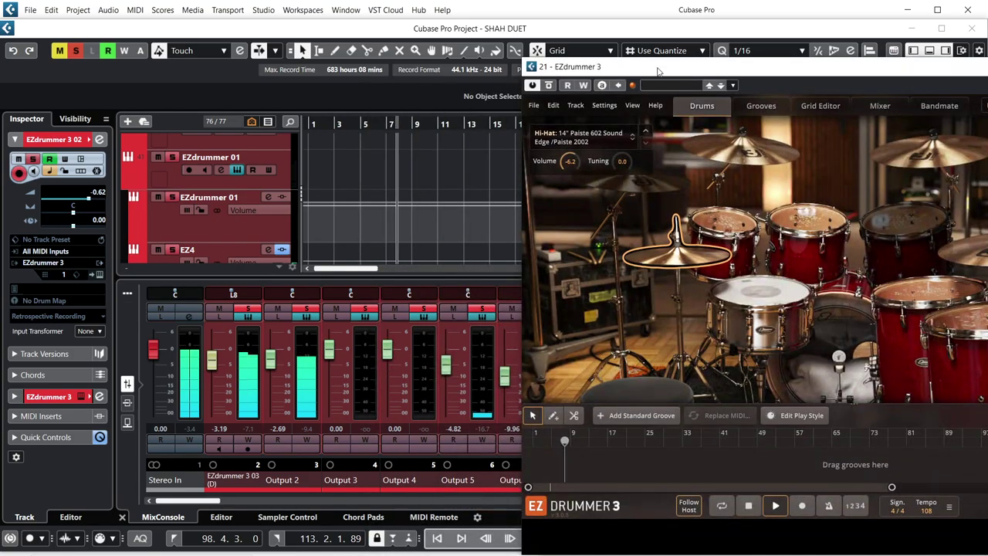
drag(672, 68, 427, 65)
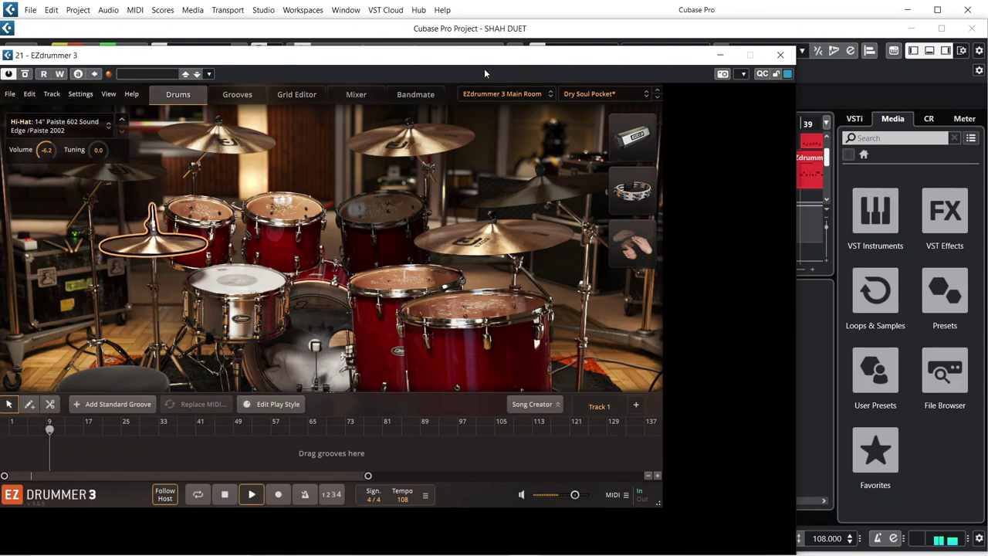
drag(116, 55, 924, 20)
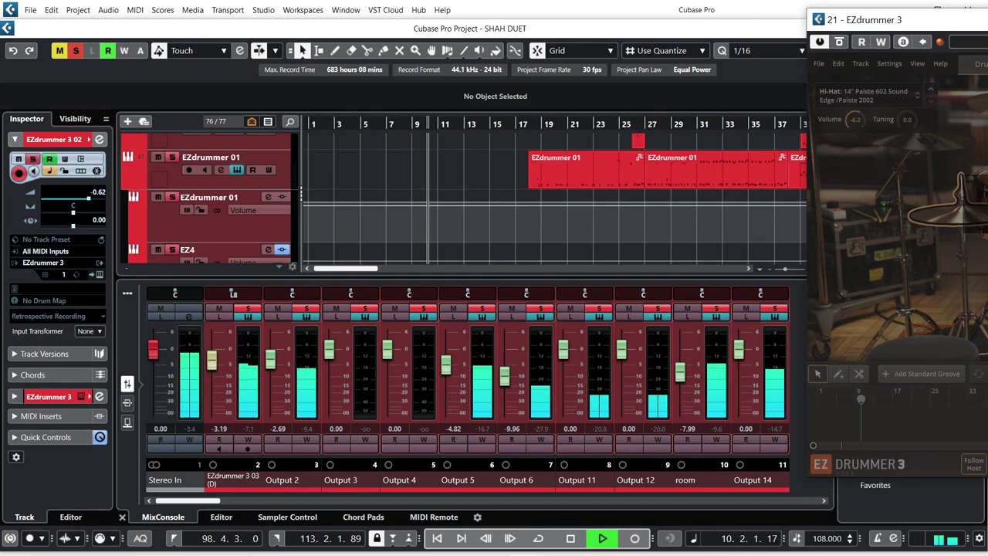
drag(924, 20, 987, 19)
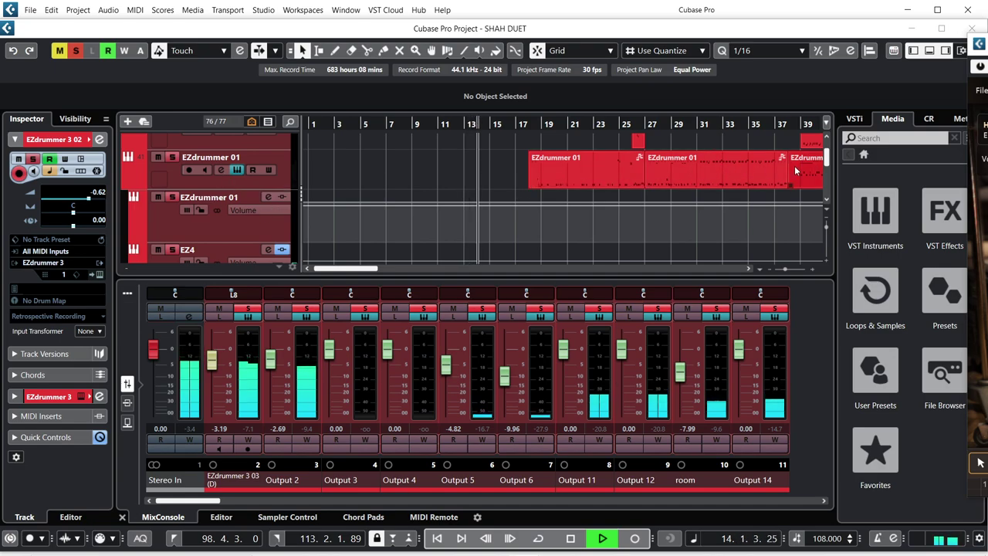
Bring the EZdrummer 2 window over the mixer and look through the drum tracks in the track list
drag(977, 147, 384, 233)
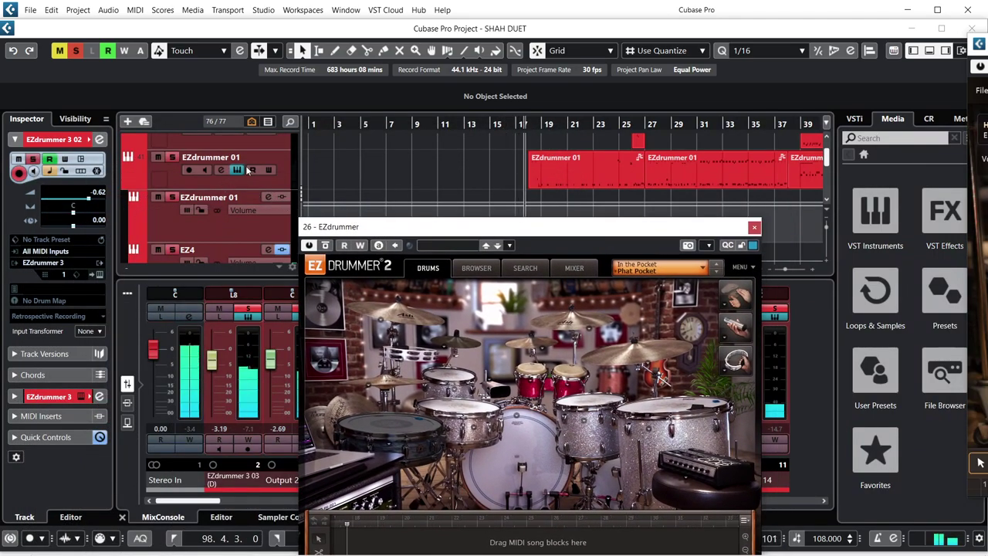
scroll(331, 150, down, 5)
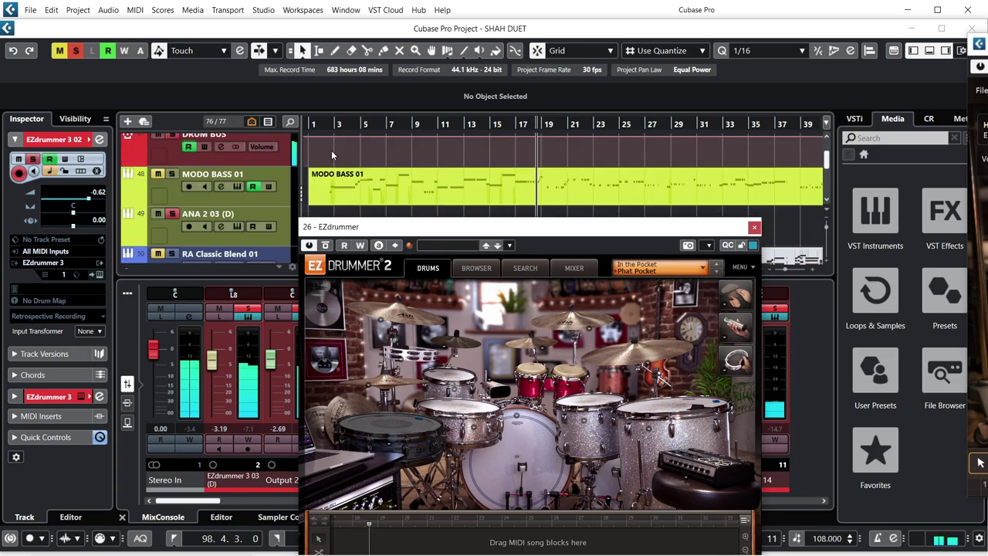
scroll(331, 150, down, 2)
scroll(332, 150, up, 8)
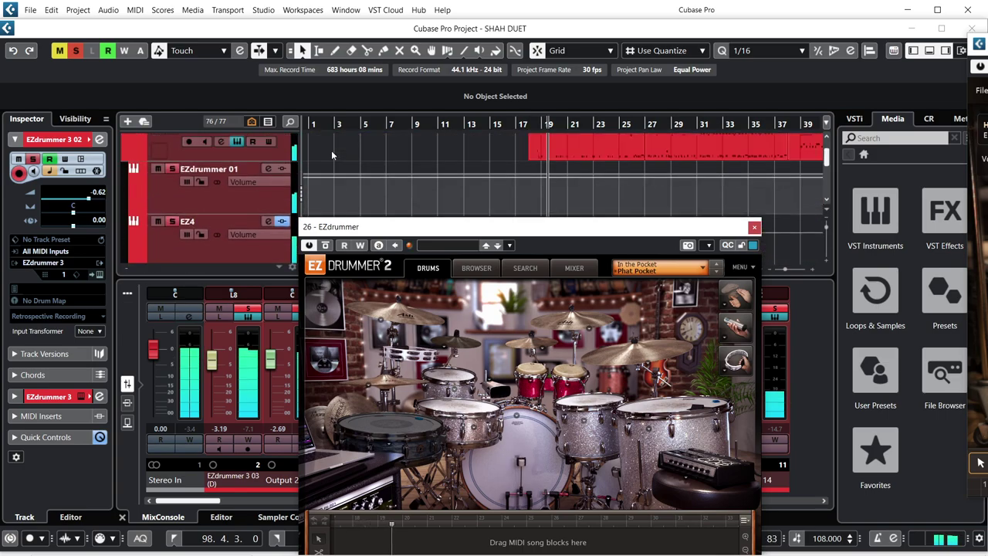
scroll(332, 150, up, 2)
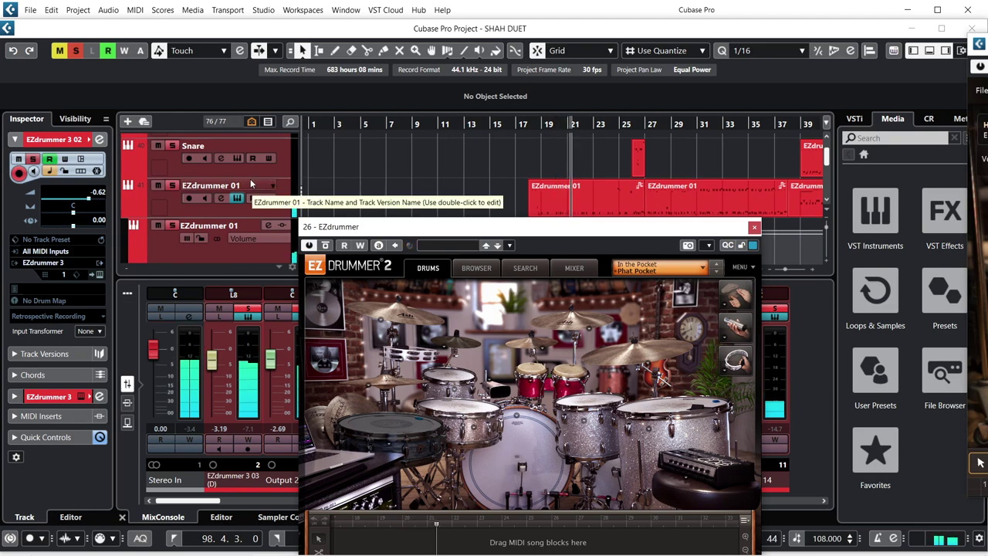
scroll(316, 166, down, 8)
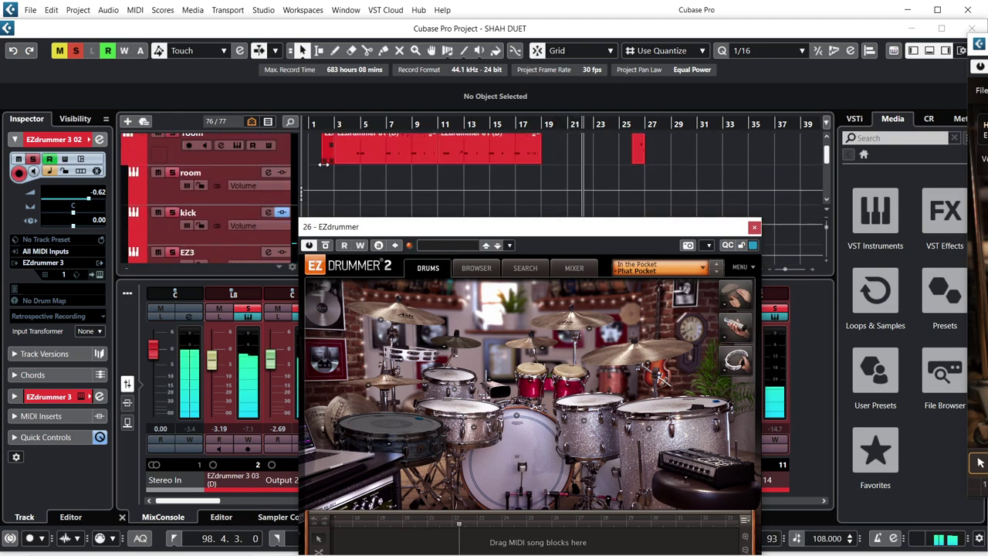
scroll(323, 169, down, 2)
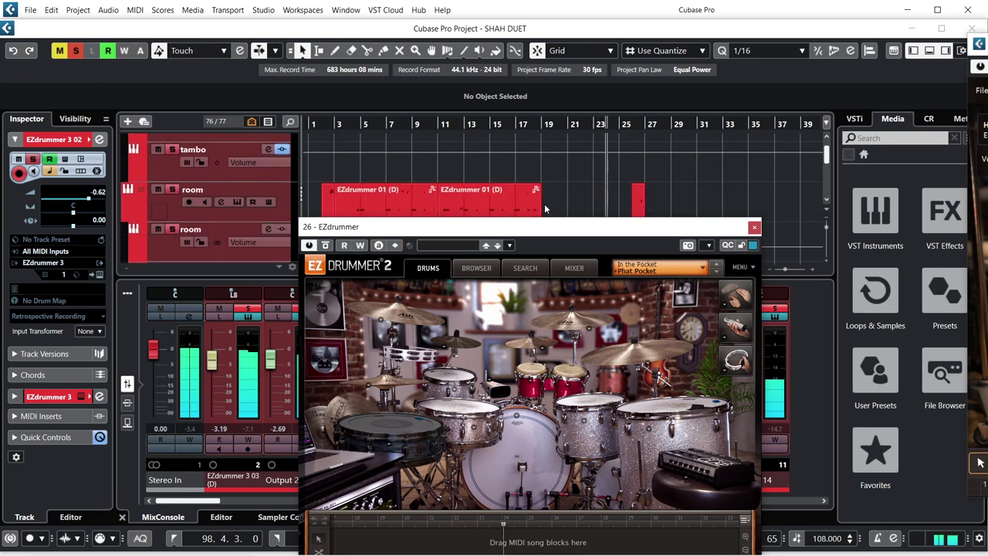
Move the EZdrummer 2 window below the track list and open the instrument of the EZdrummer 3 02 track
drag(569, 225, 342, 196)
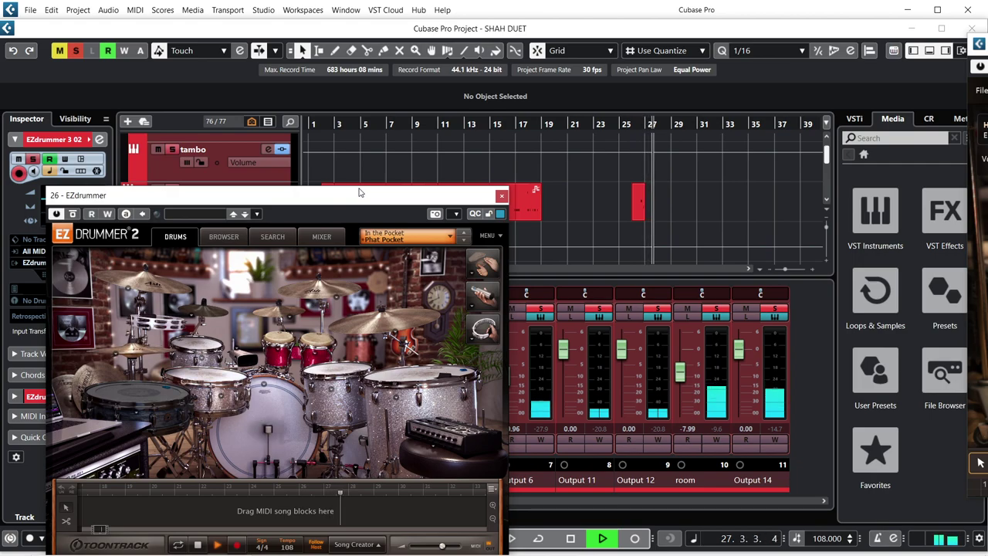
drag(367, 196, 348, 314)
scroll(350, 210, up, 6)
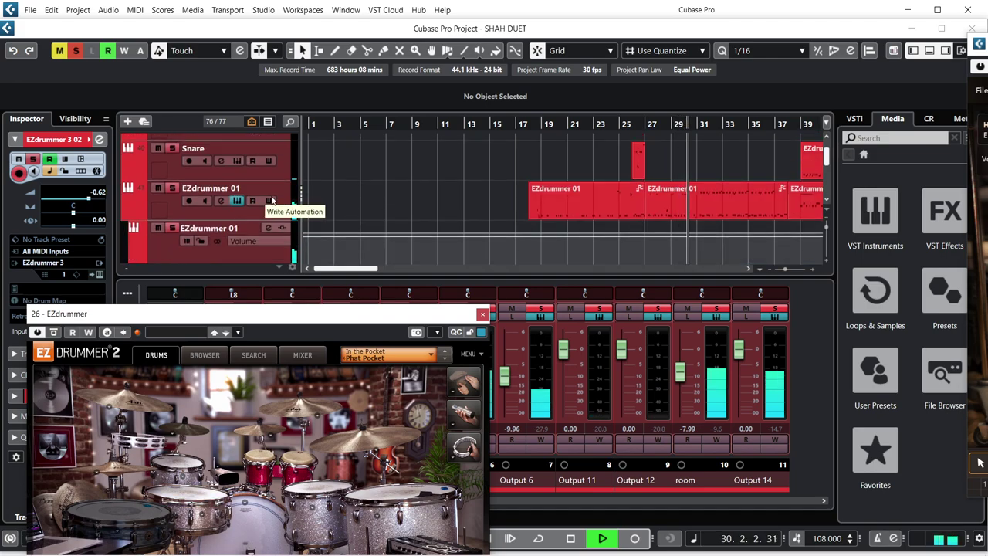
scroll(265, 207, up, 4)
scroll(281, 199, up, 10)
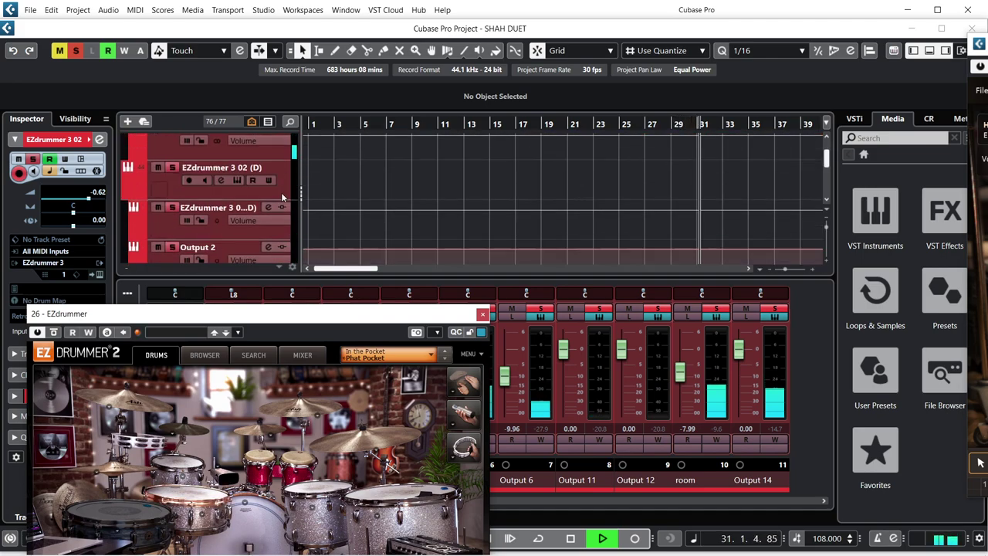
scroll(283, 197, up, 10)
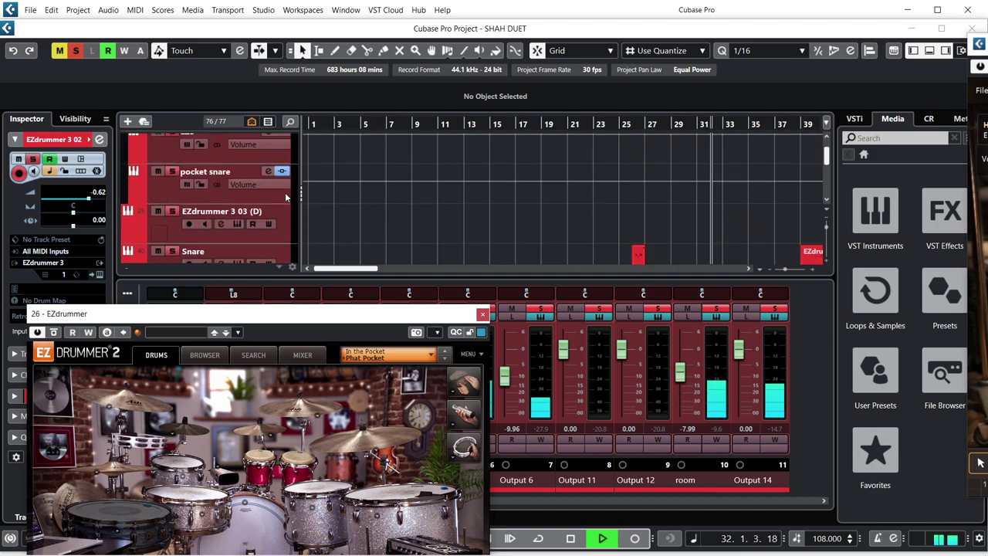
scroll(285, 197, up, 3)
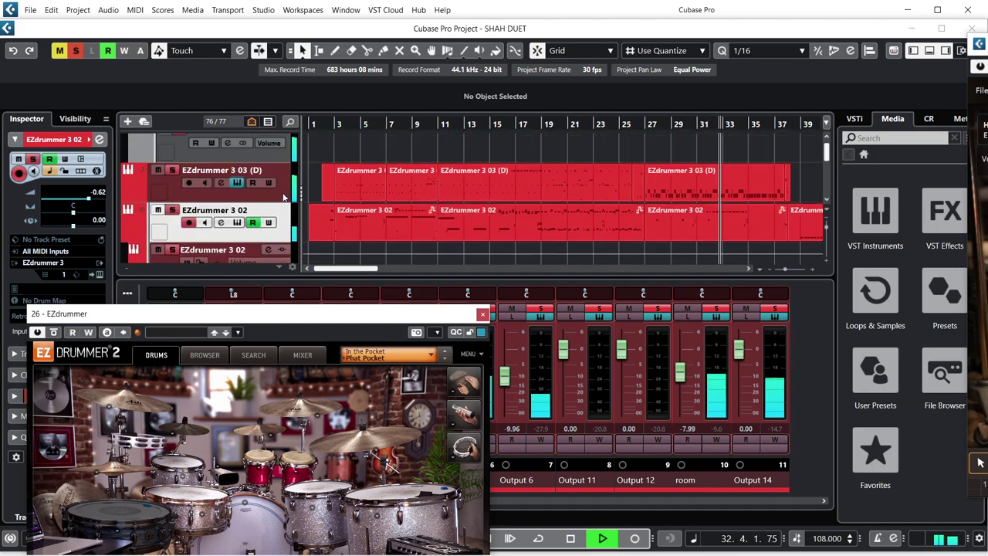
click(239, 223)
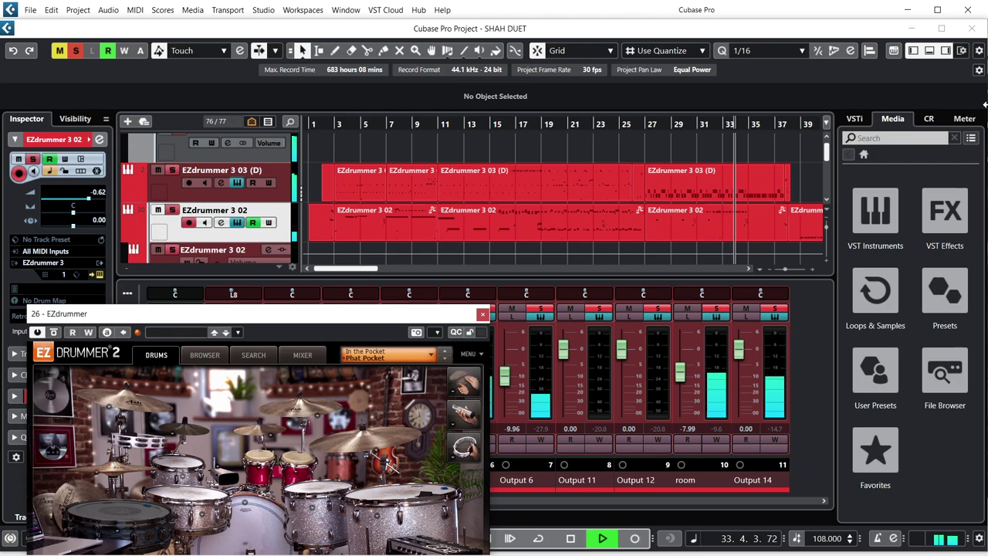
Arrange the EZdrummer 3 and EZdrummer 2 windows side by side to compare their drum kits
drag(984, 68, 538, 68)
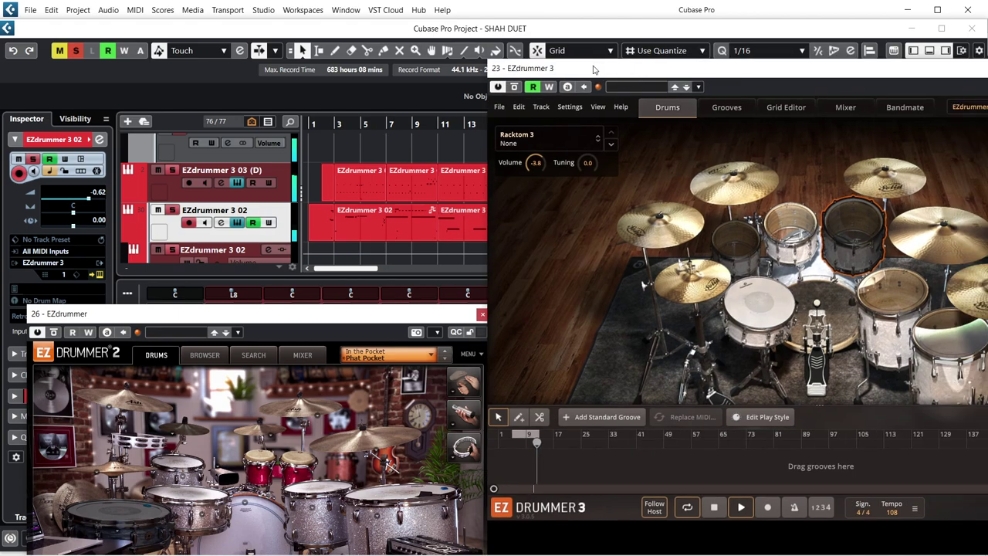
drag(681, 75, 621, 52)
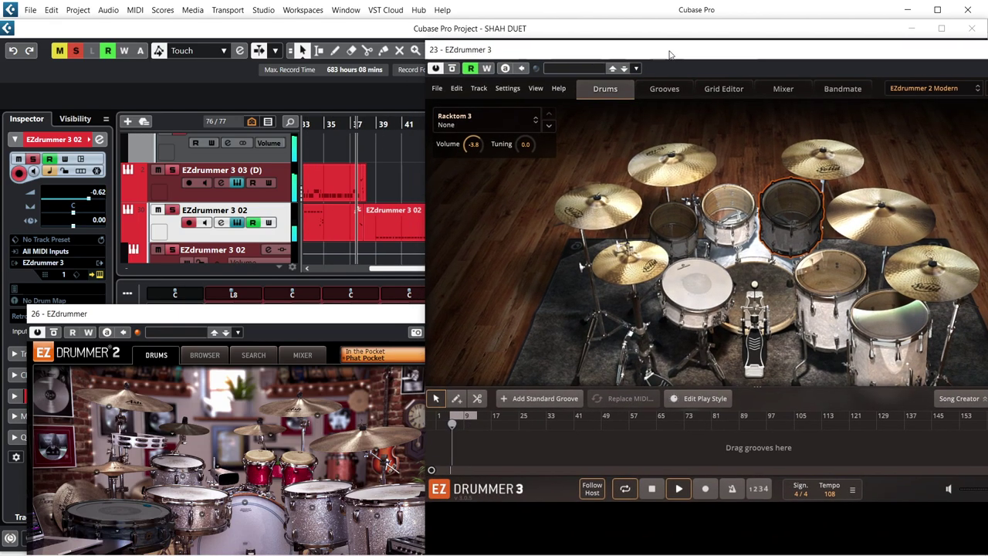
drag(333, 314, 385, 204)
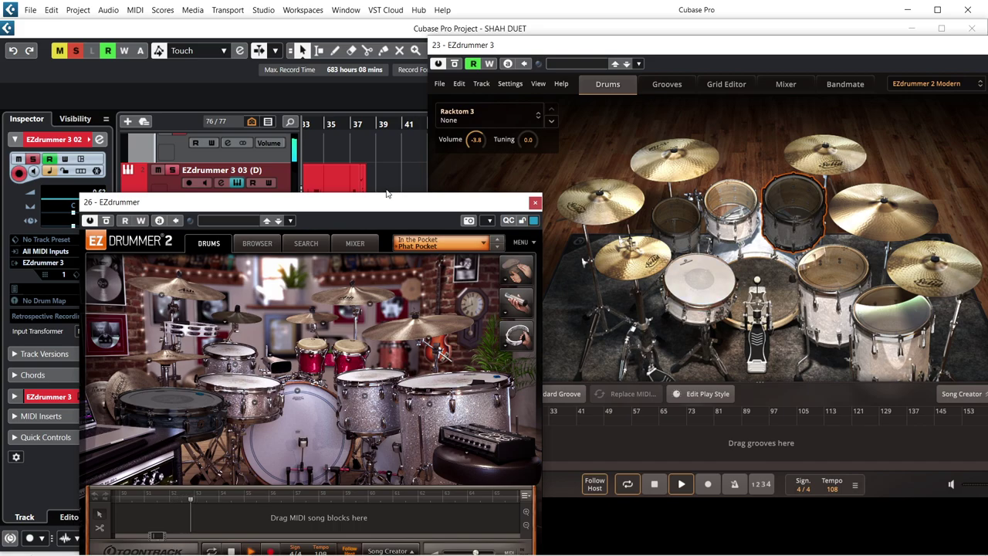
drag(587, 46, 653, 68)
drag(410, 204, 318, 159)
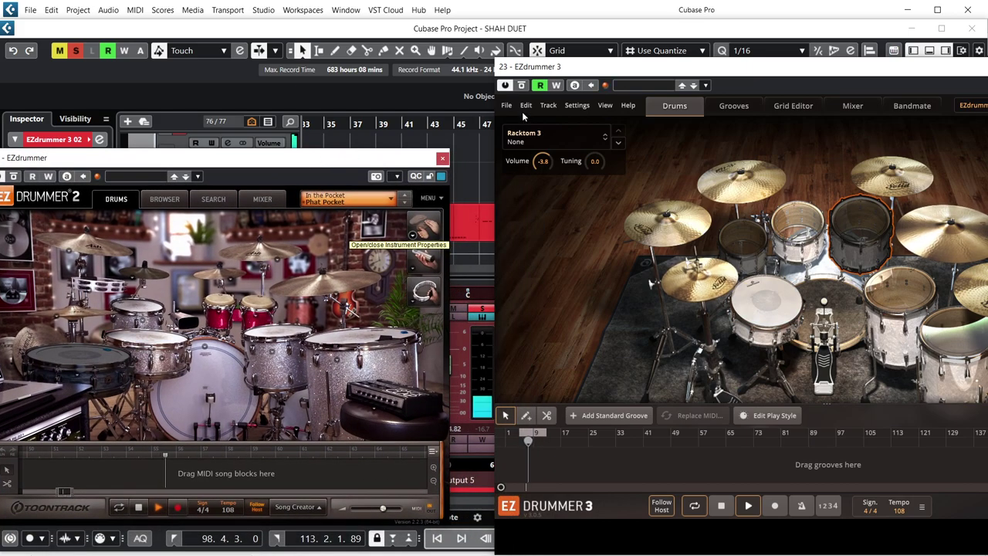
Move the EZdrummer 3 window aside to uncover the arrangement and mixer channels next to EZdrummer 2
drag(618, 73, 679, 114)
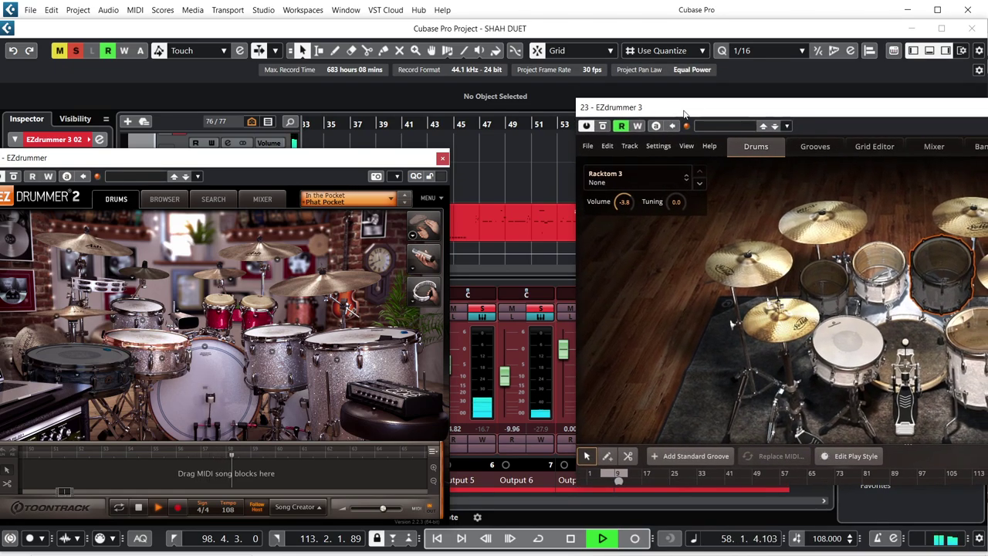
drag(683, 114, 922, 97)
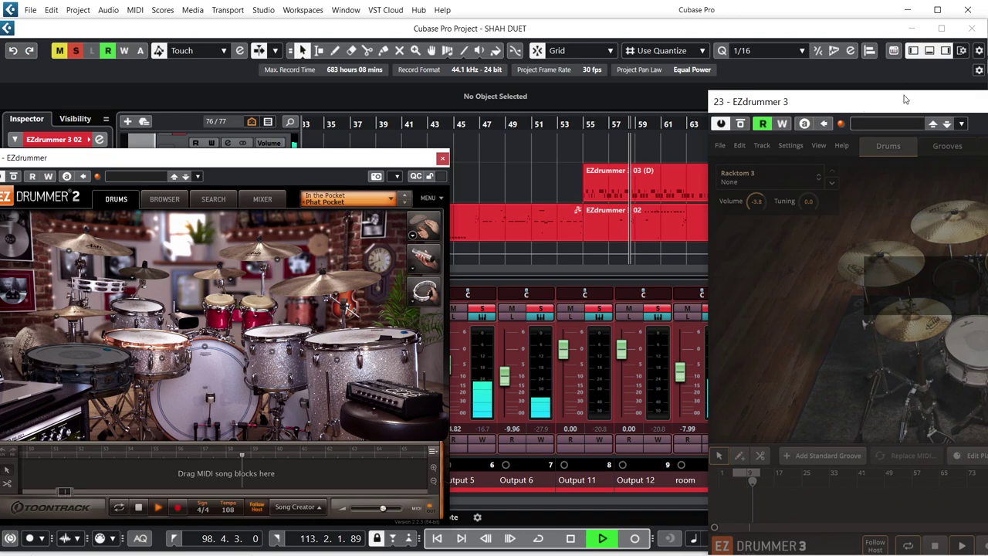
drag(888, 100, 867, 100)
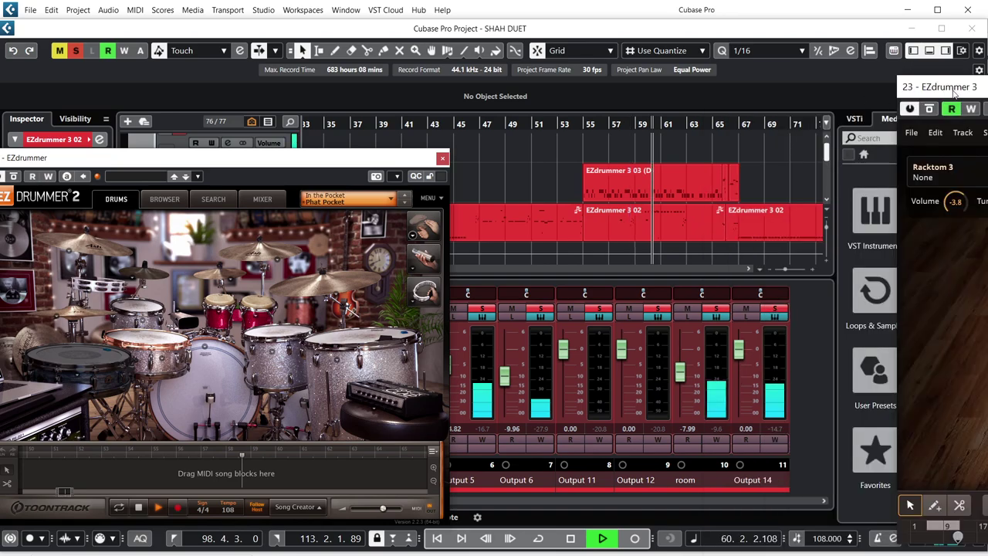
Raise the EZdrummer 2 window clear of the mixer's channel names and stop the playback
mouse_move(398, 164)
mouse_down()
mouse_move(408, 165)
mouse_move(387, 158)
mouse_up()
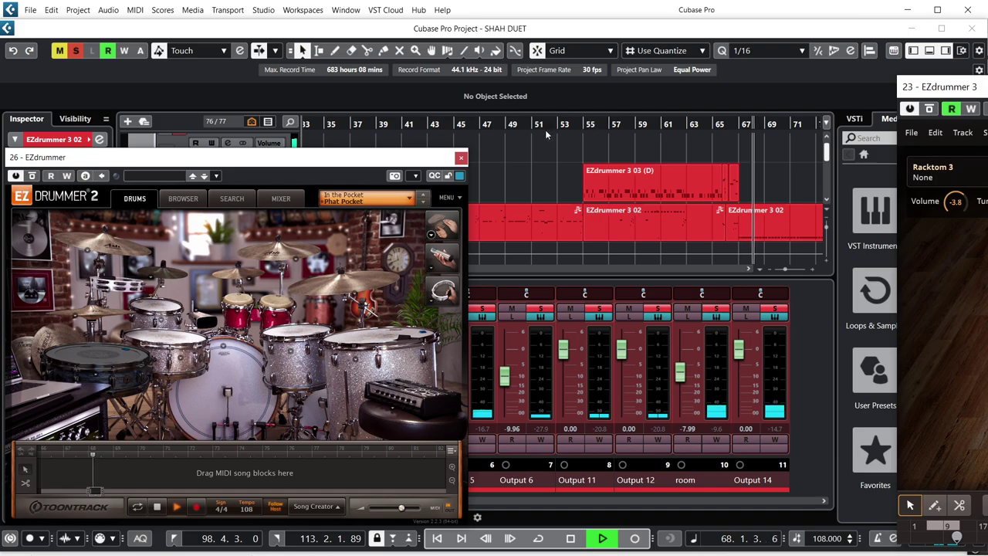
drag(275, 164, 287, 132)
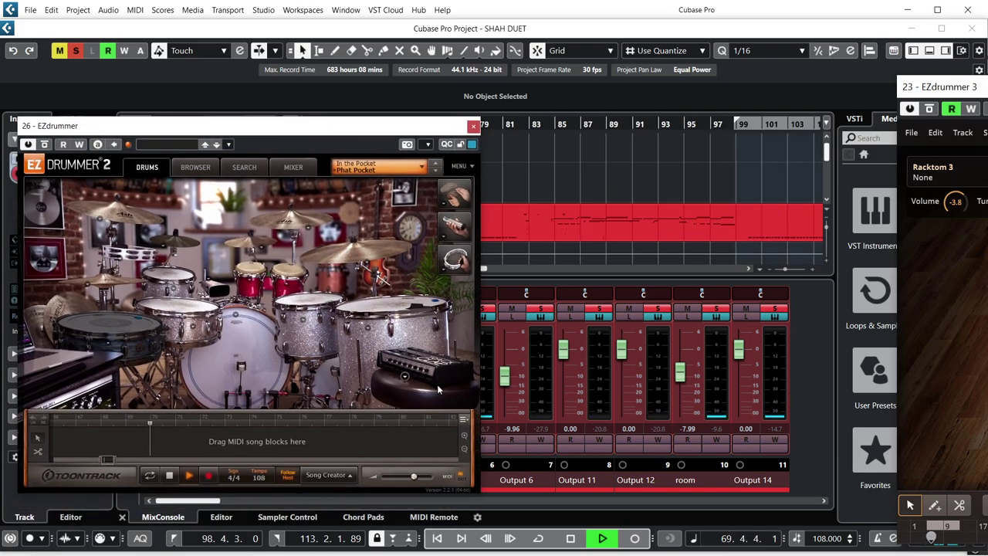
drag(232, 126, 232, 74)
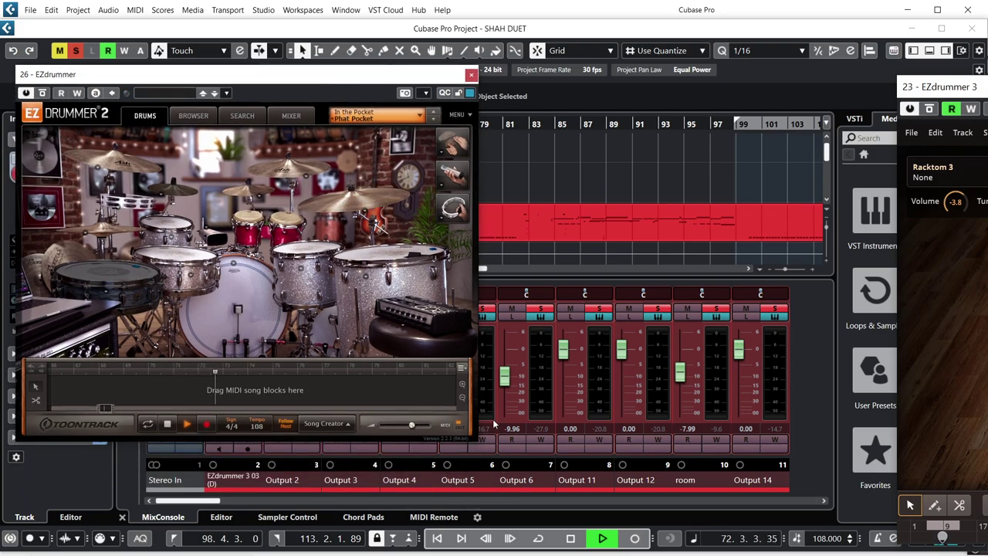
click(570, 539)
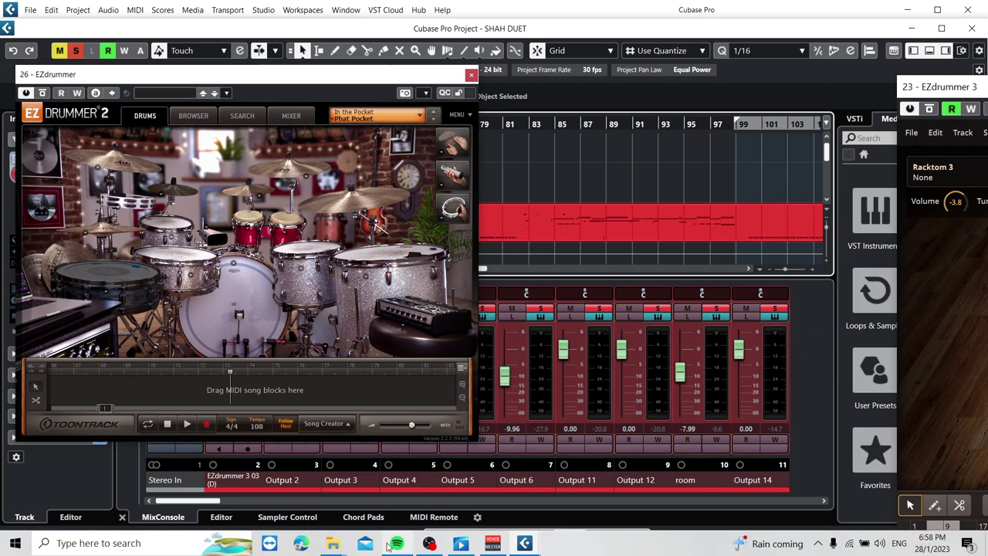
click(425, 545)
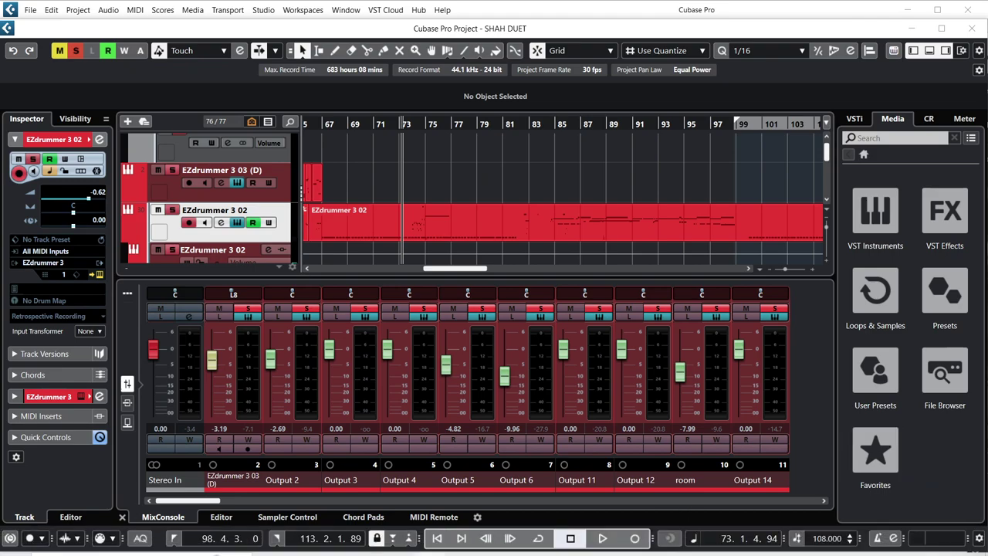